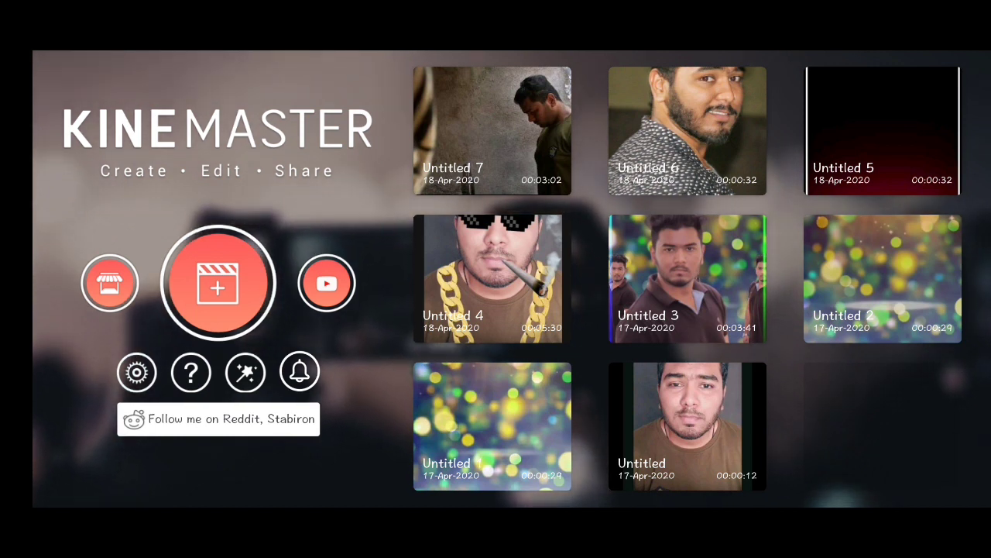
Start a new KineMaster project and bring up the media browser's device folder list.
left_click(218, 283)
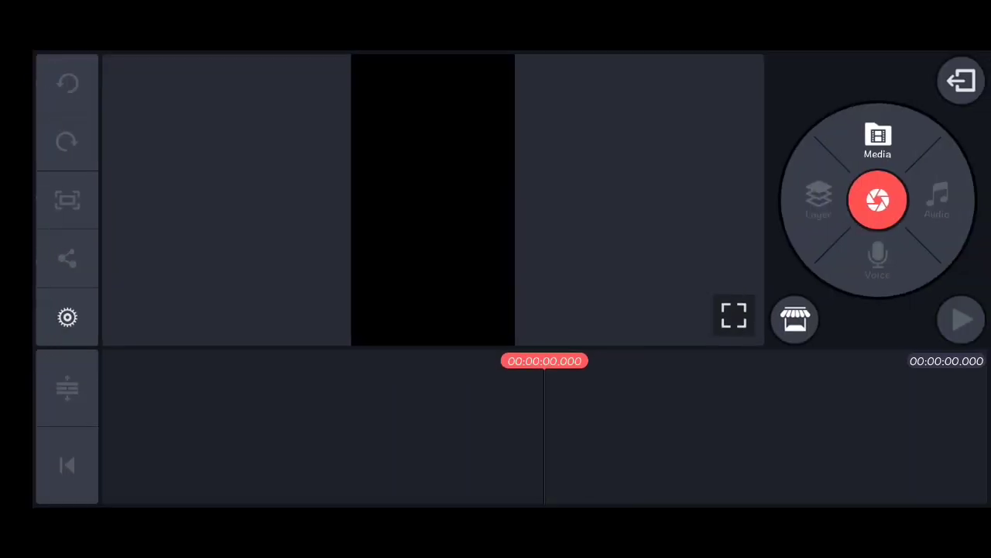
left_click(878, 139)
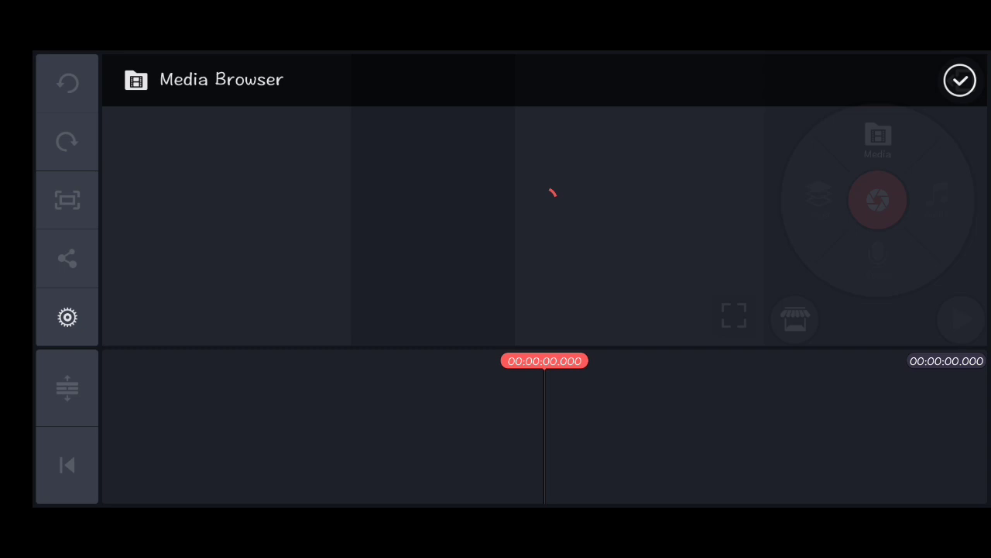
mouse_move(178, 315)
left_mouse_down()
mouse_move(178, 199)
mouse_move(188, 277)
mouse_move(160, 173)
mouse_move(182, 326)
mouse_move(160, 297)
mouse_move(160, 356)
mouse_move(162, 178)
left_mouse_up()
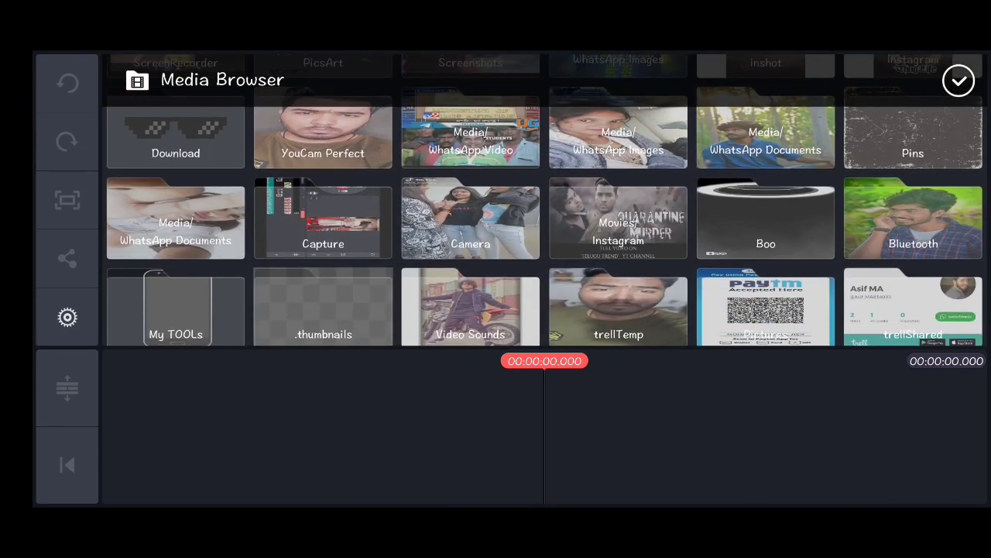
Add the smiling man's photo from the Bluetooth folder, zoomed to fill the portrait frame.
left_click(921, 236)
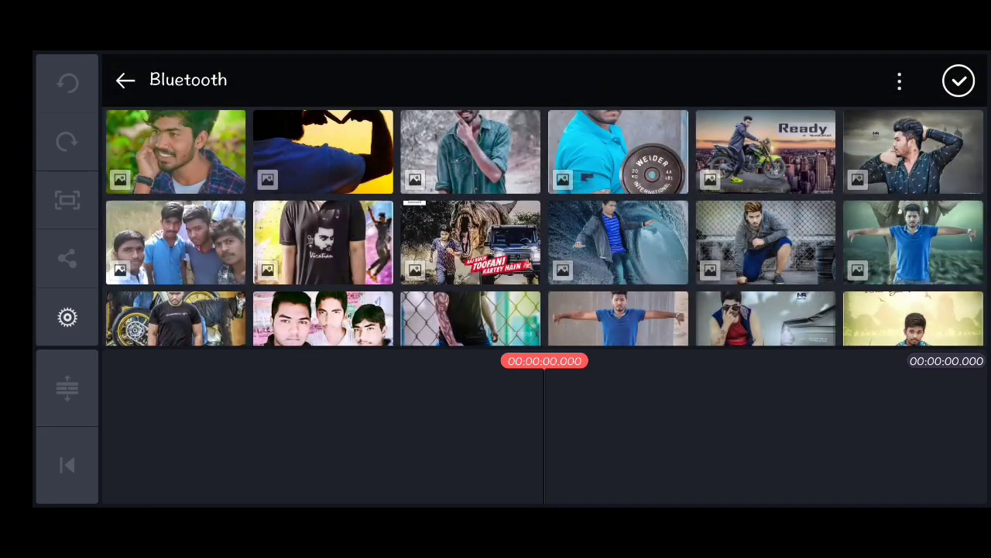
left_click(176, 151)
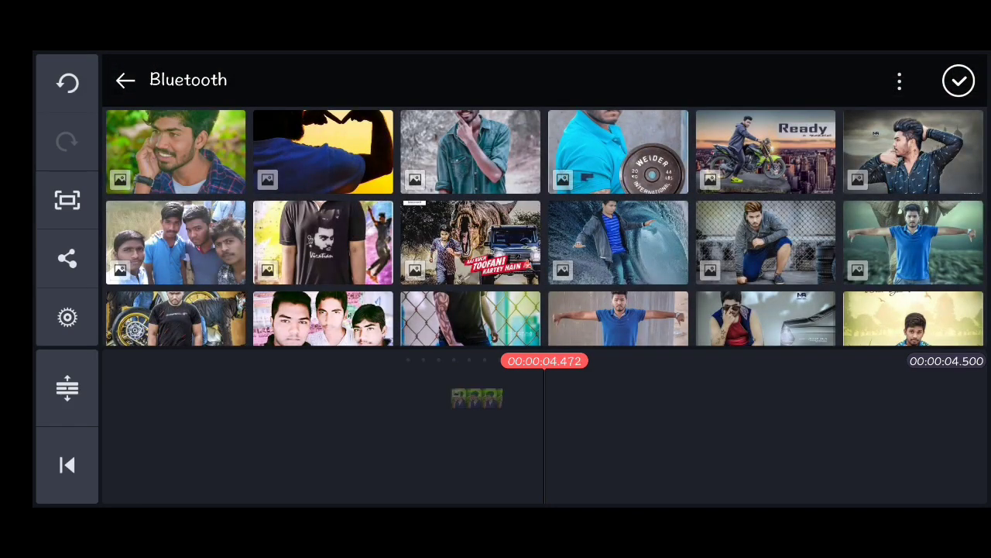
left_click(959, 80)
left_click(510, 407)
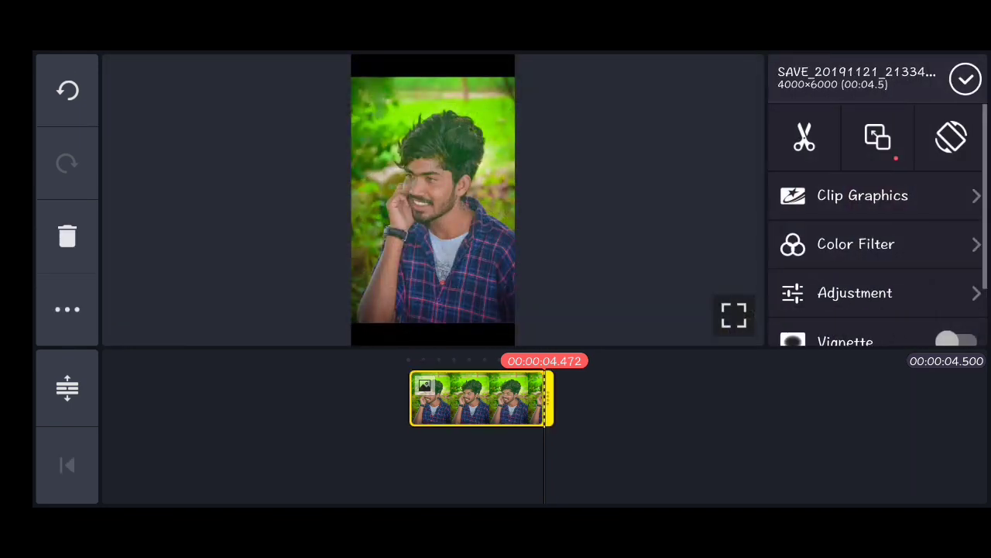
left_click(877, 137)
left_click_drag(494, 283, 513, 339)
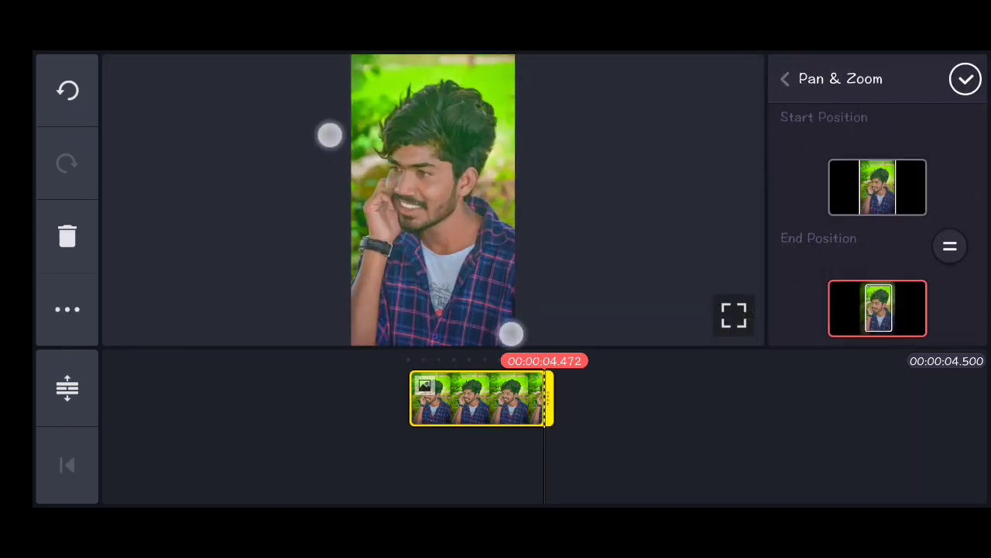
left_click(945, 258)
left_click(966, 79)
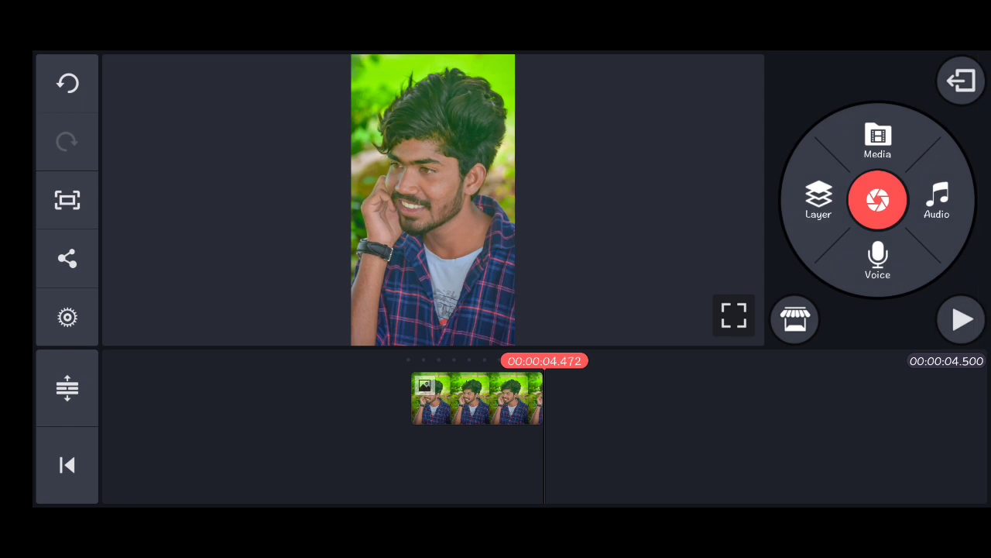
Turn on the photo clip's vignette and lengthen it to about 31.7 seconds.
left_click(476, 399)
left_click_drag(944, 190, 944, 118)
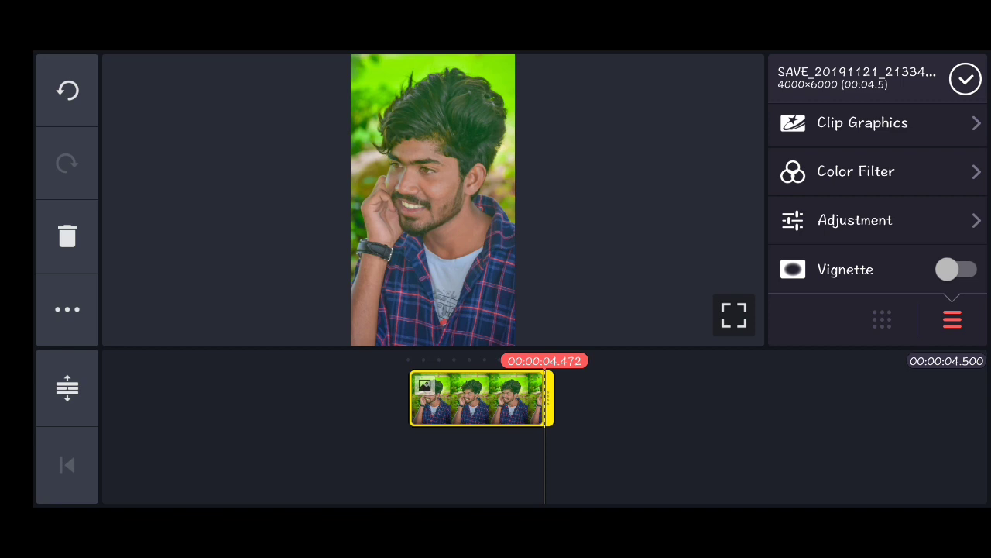
left_click(955, 269)
left_click(966, 79)
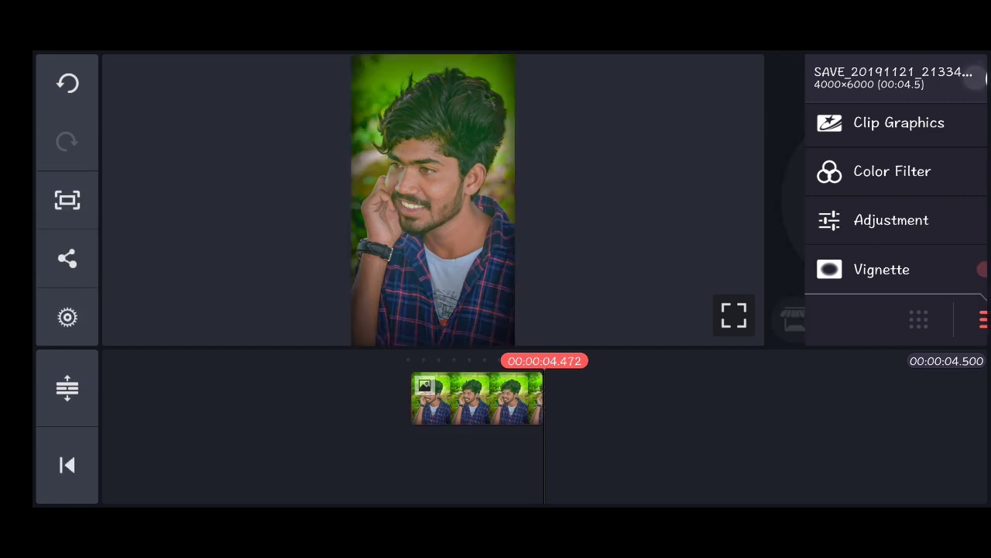
left_click(477, 399)
left_click_drag(548, 399, 550, 422)
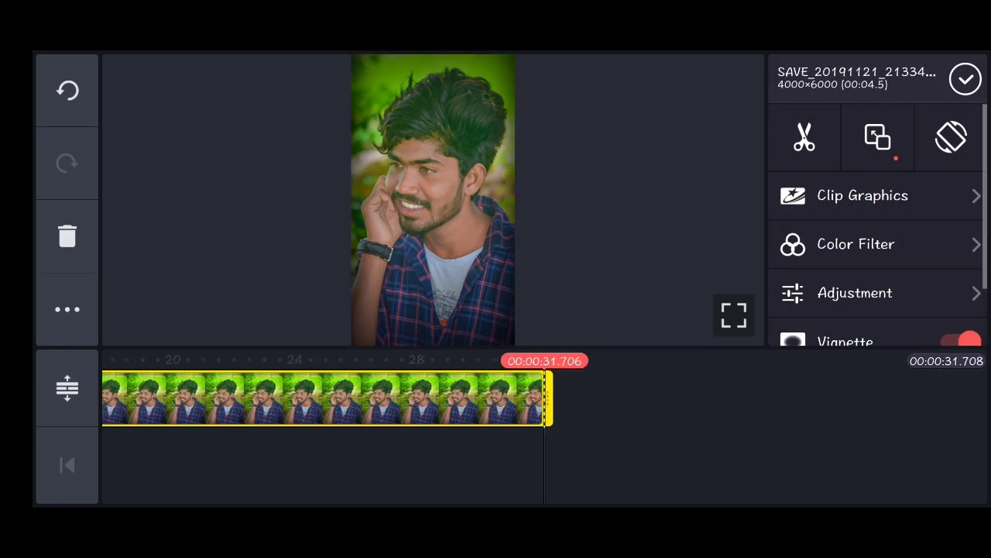
left_click(966, 79)
Add Untitled 5_720p.mp4 from the Export folder as a media layer at the project start.
left_click_drag(841, 429, 930, 429)
left_click(818, 200)
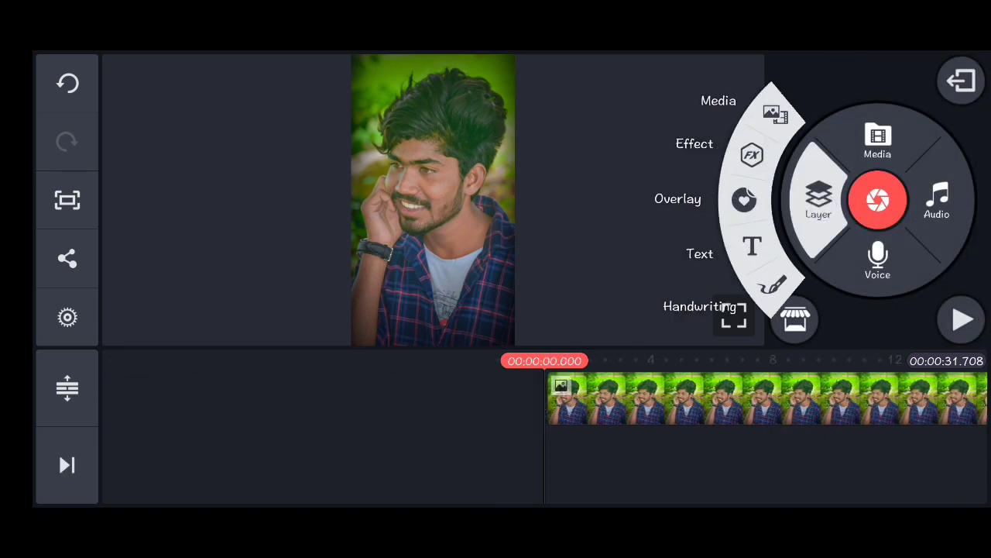
left_click(777, 113)
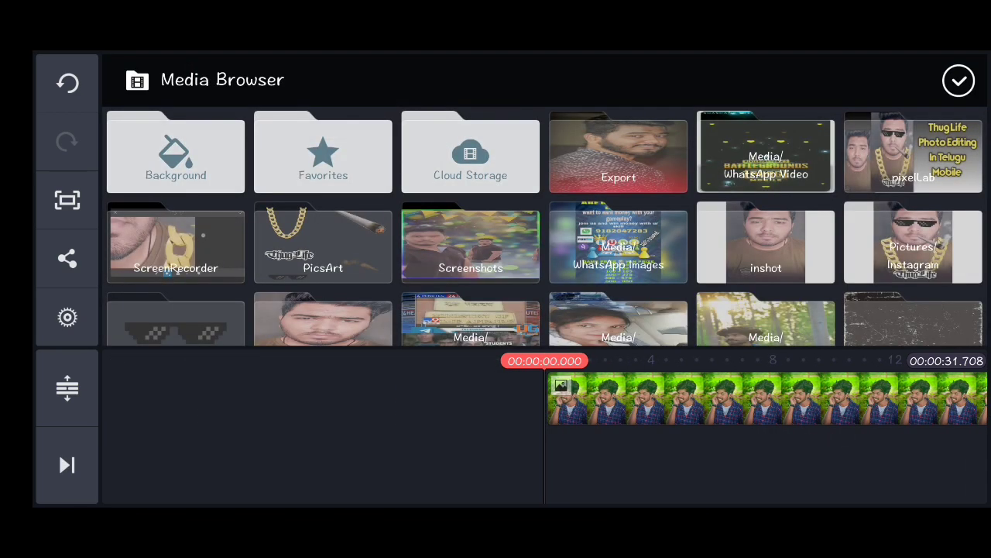
left_click(766, 159)
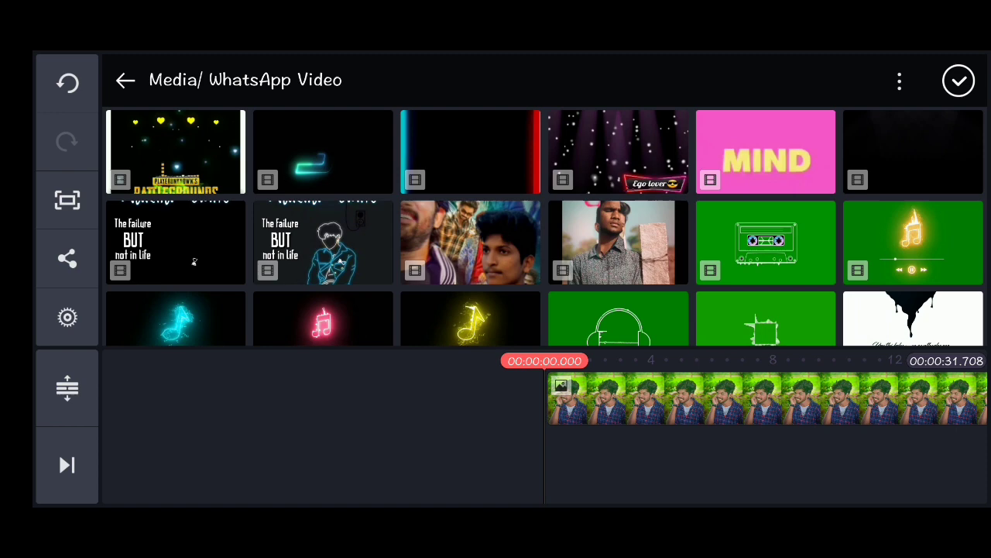
right_click(193, 262)
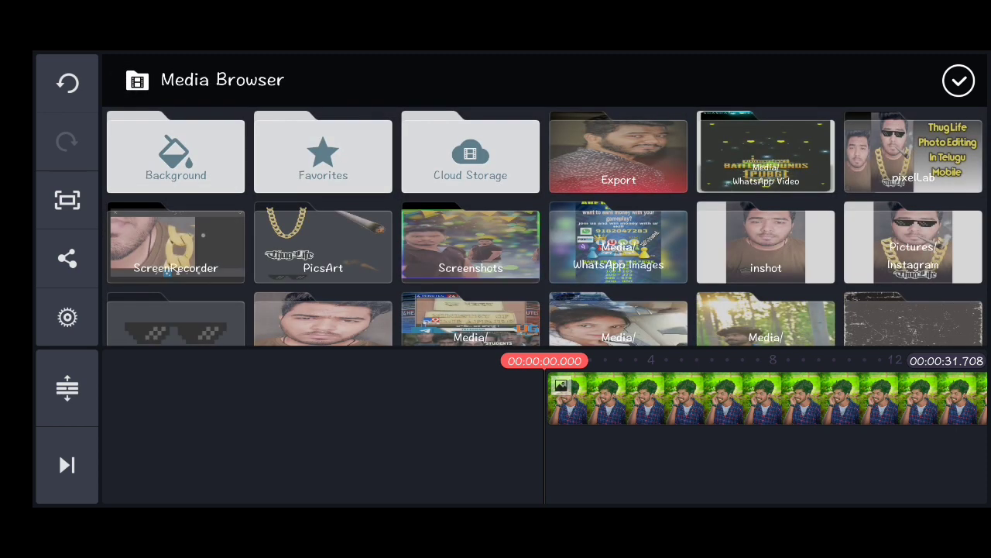
left_click(618, 155)
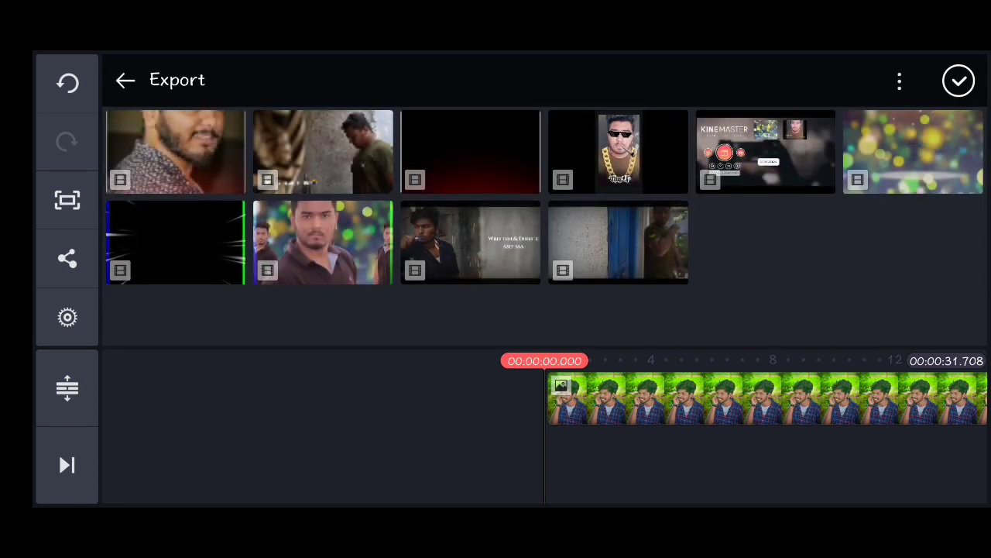
left_click(470, 152)
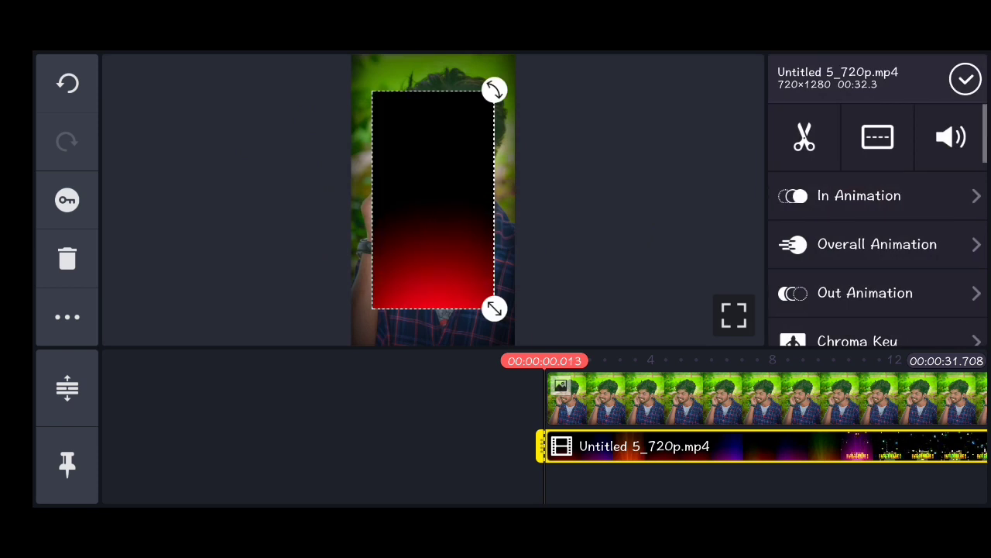
Set the video layer's split screen layout to full screen.
left_click(877, 138)
left_click(926, 163)
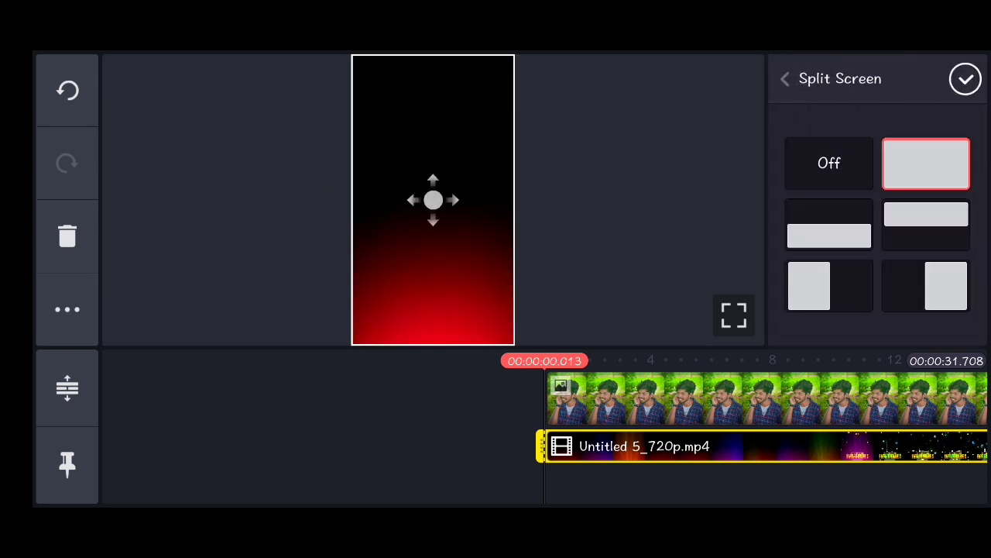
left_click(965, 80)
left_click_drag(797, 469, 593, 469)
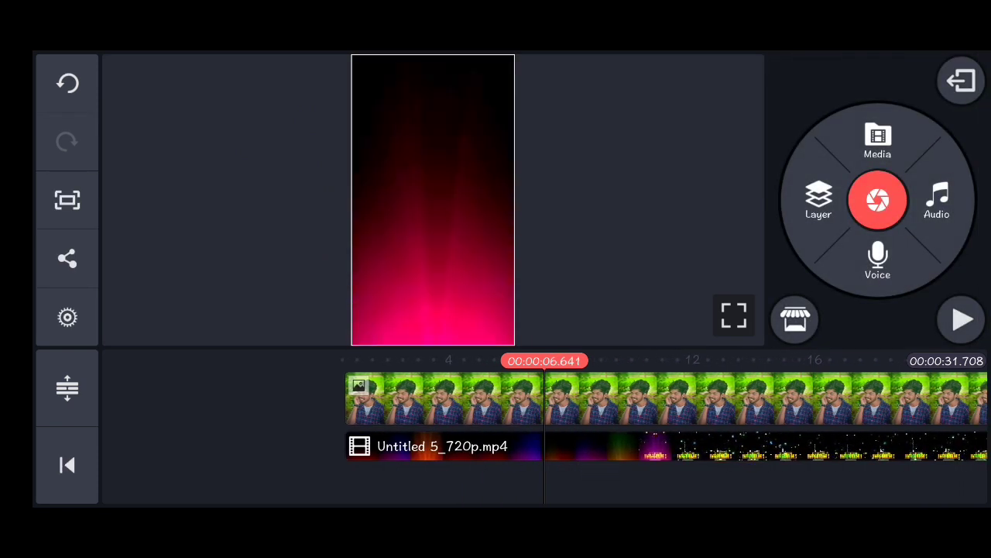
scroll(550, 432, "up", 3)
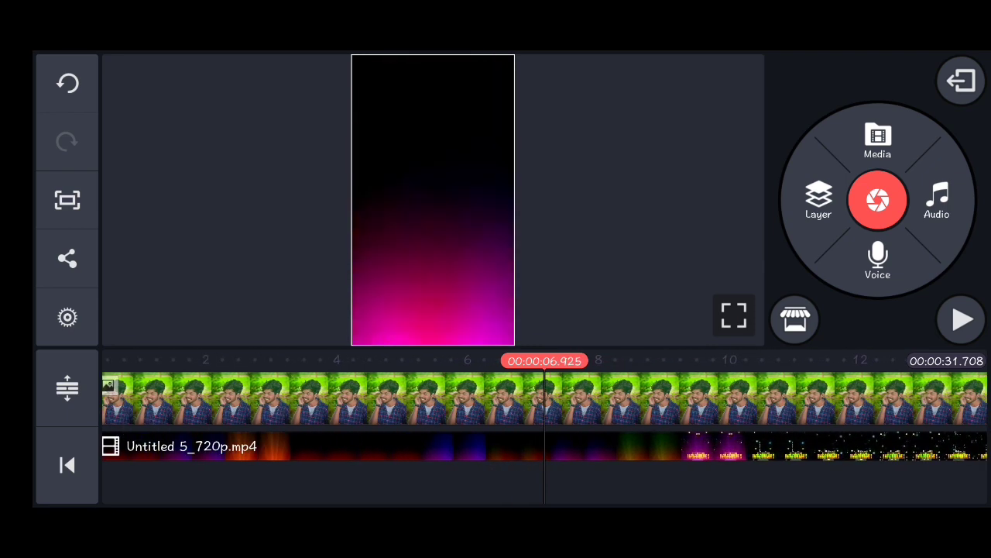
Trim away the first photo clip's portion after the playhead.
left_click_drag(803, 458, 686, 472)
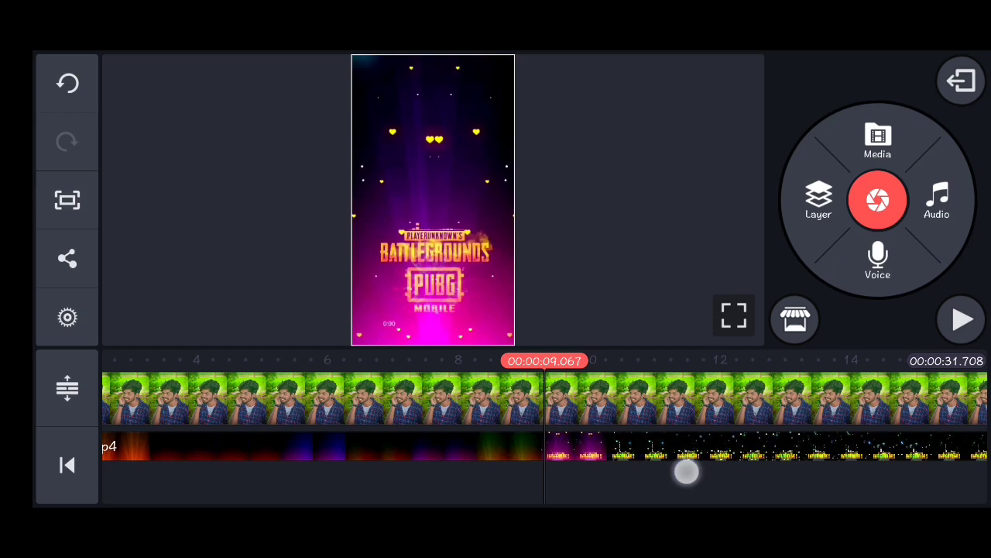
left_click(717, 442)
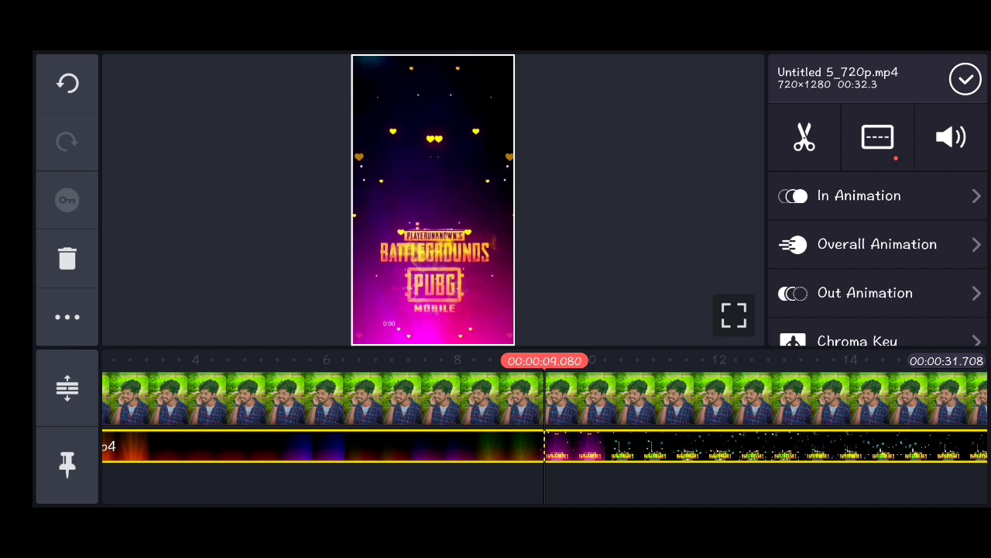
left_click(804, 137)
left_click(966, 79)
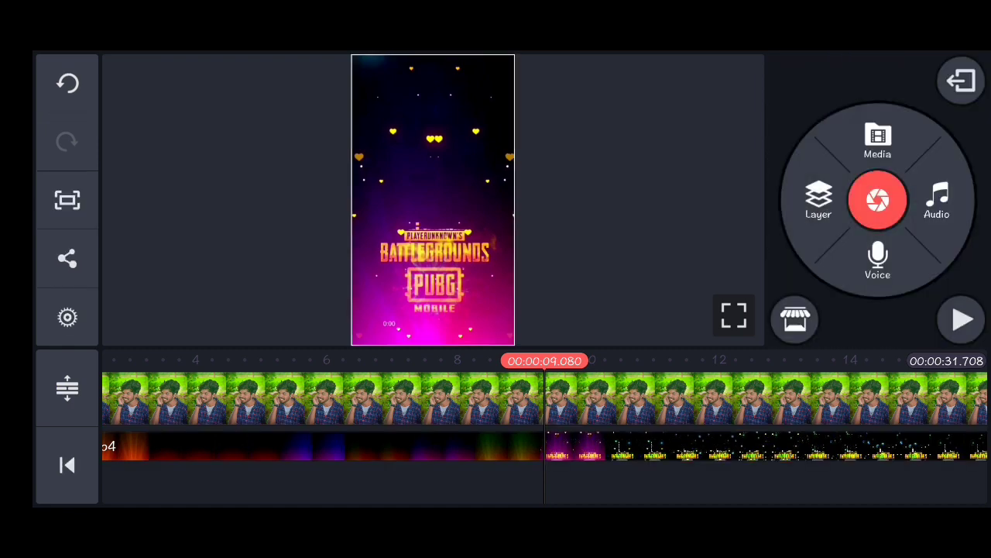
left_click(763, 405)
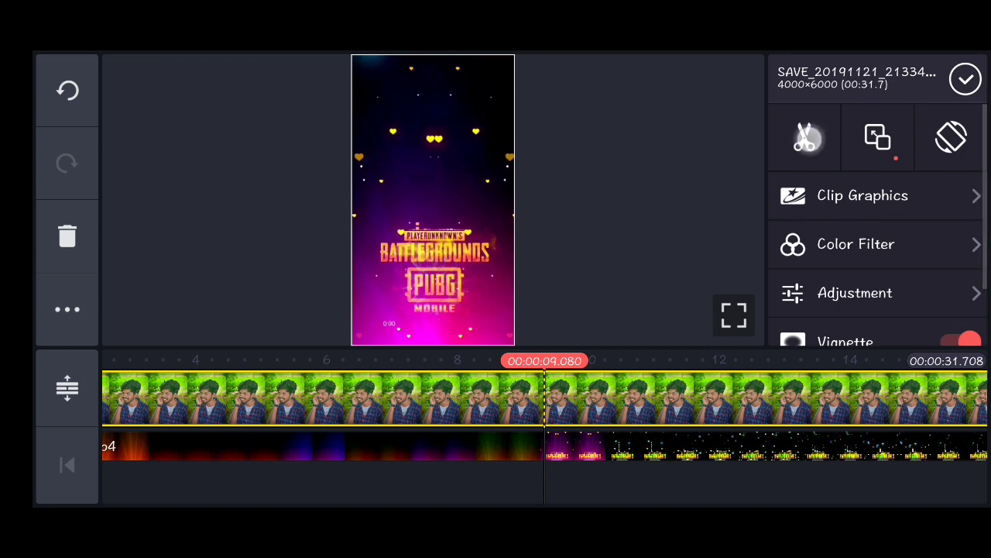
left_click(807, 138)
left_click(806, 175)
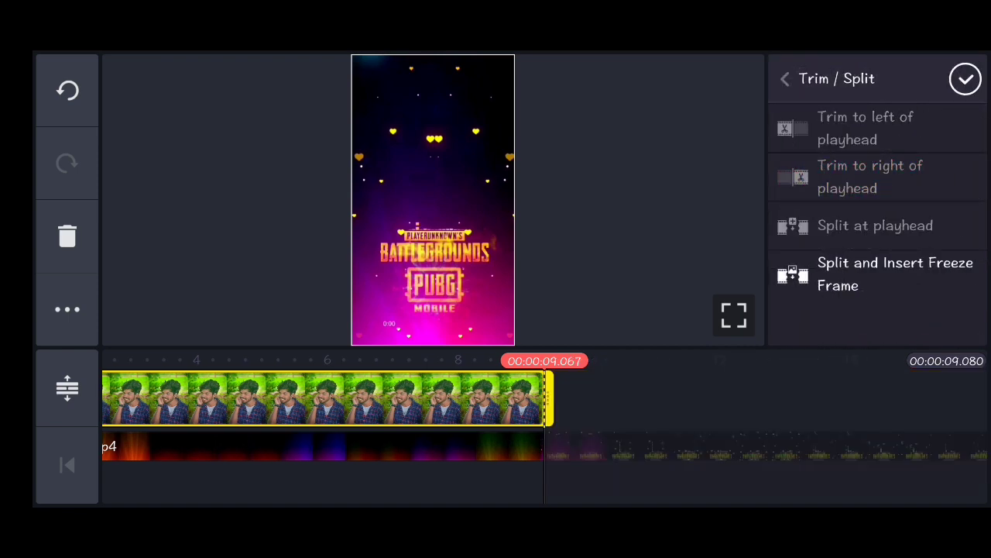
left_click(965, 78)
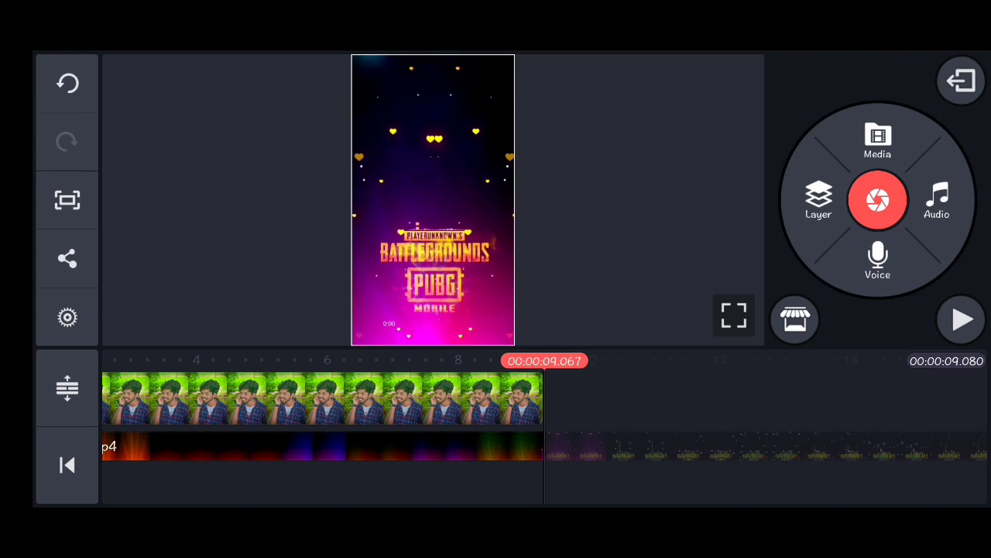
Add the teal-shirt photo from the Bluetooth folder as the second clip.
left_click(878, 139)
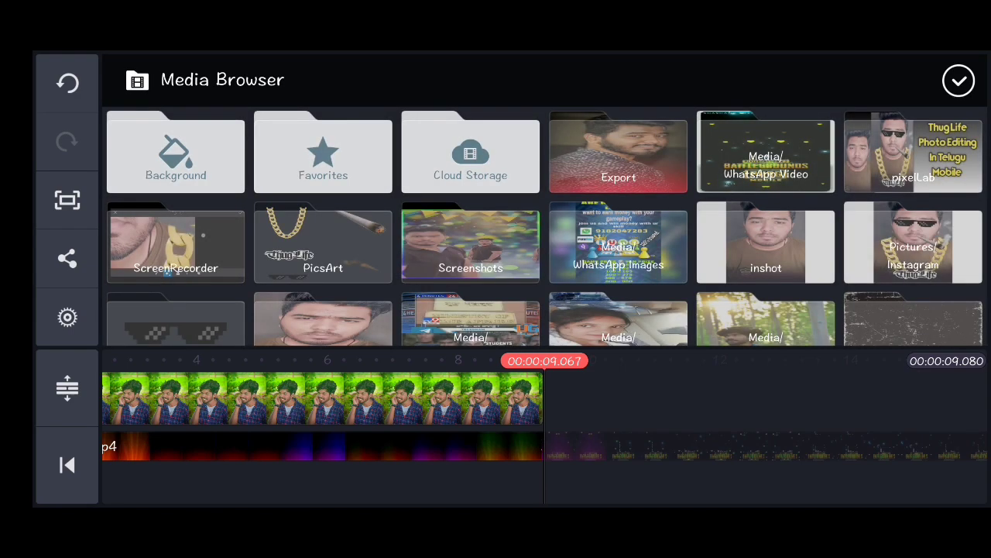
scroll(891, 194, "down", 3)
scroll(890, 194, "down", 2)
left_click(907, 286)
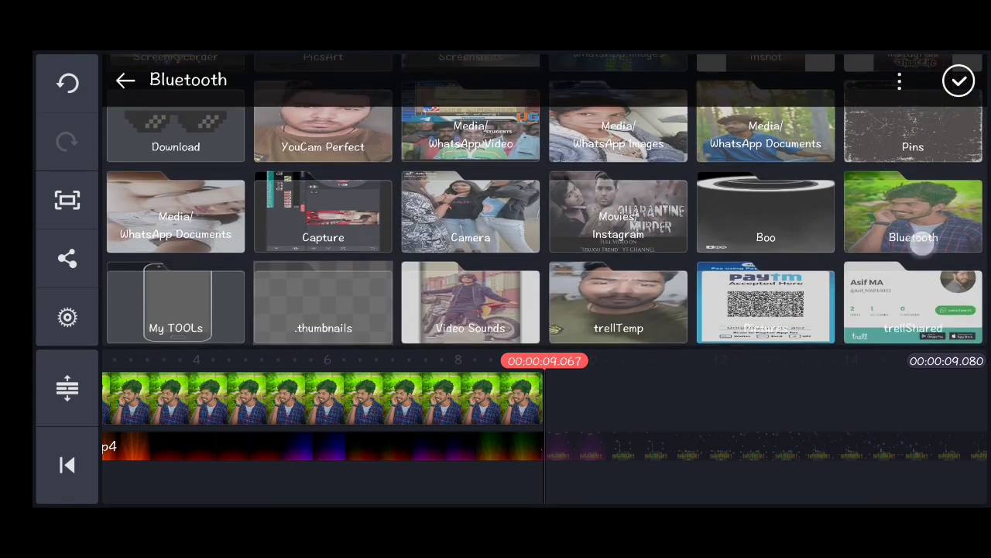
left_click(470, 151)
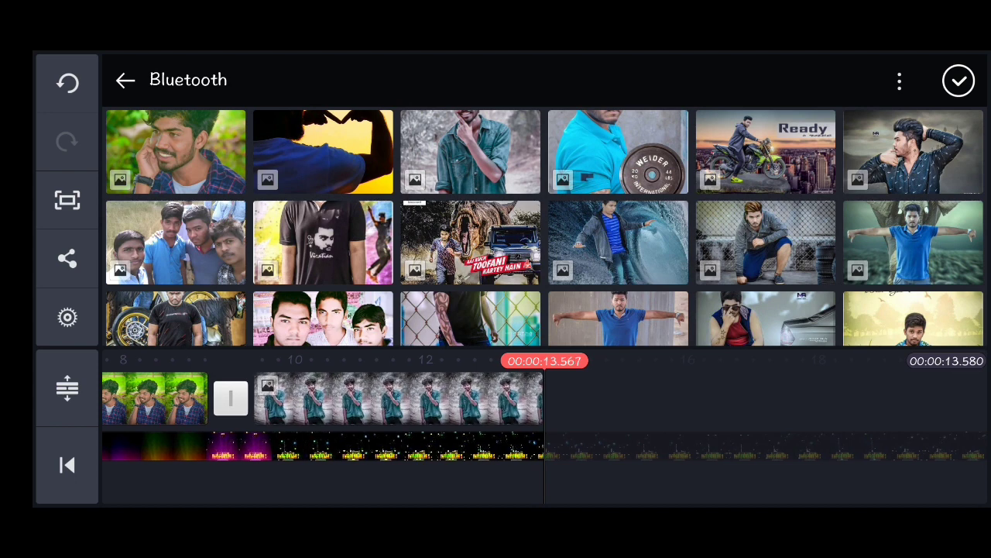
left_click(959, 81)
Zoom out the teal-shirt clip's Pan & Zoom end position to show the whole photo.
left_click(491, 410)
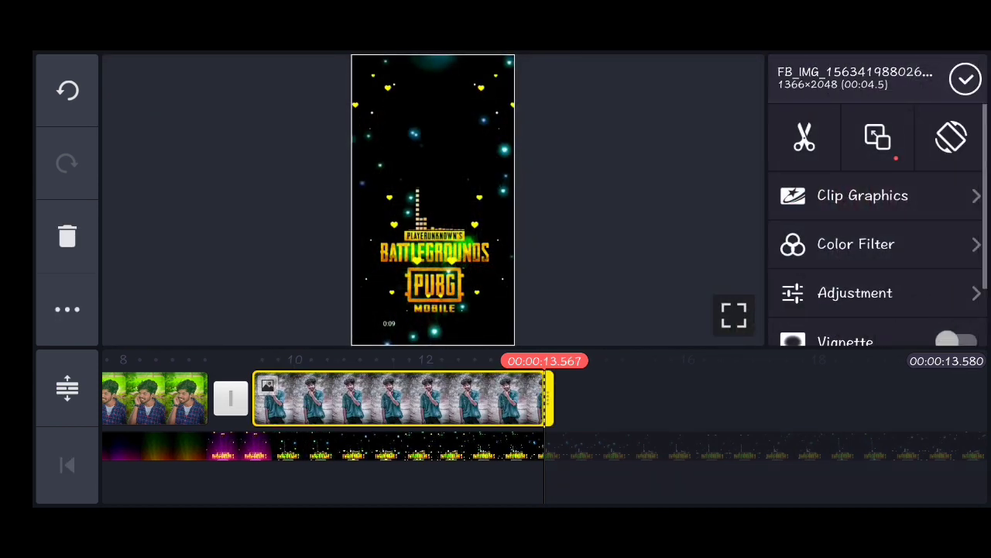
left_click(878, 137)
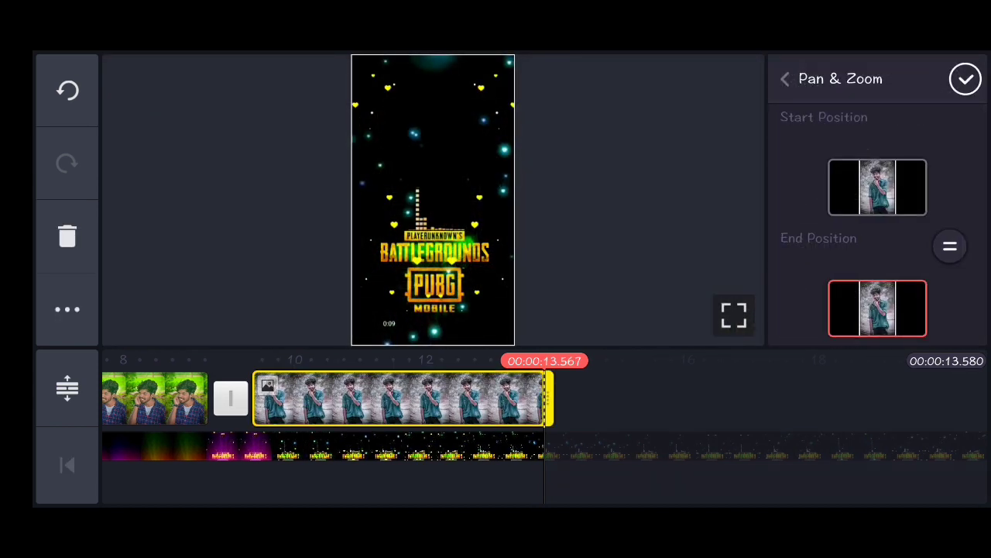
left_click_drag(454, 287, 454, 313)
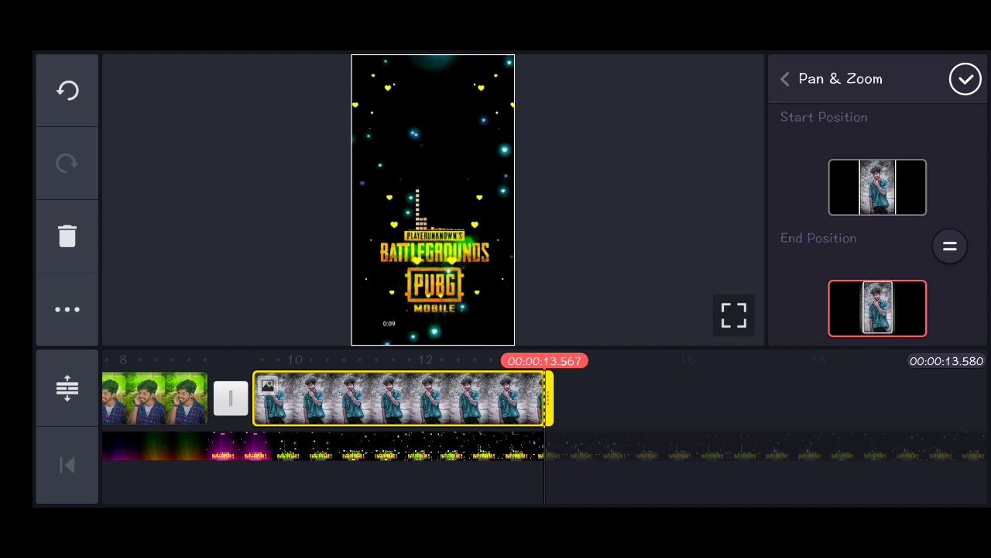
left_click(965, 78)
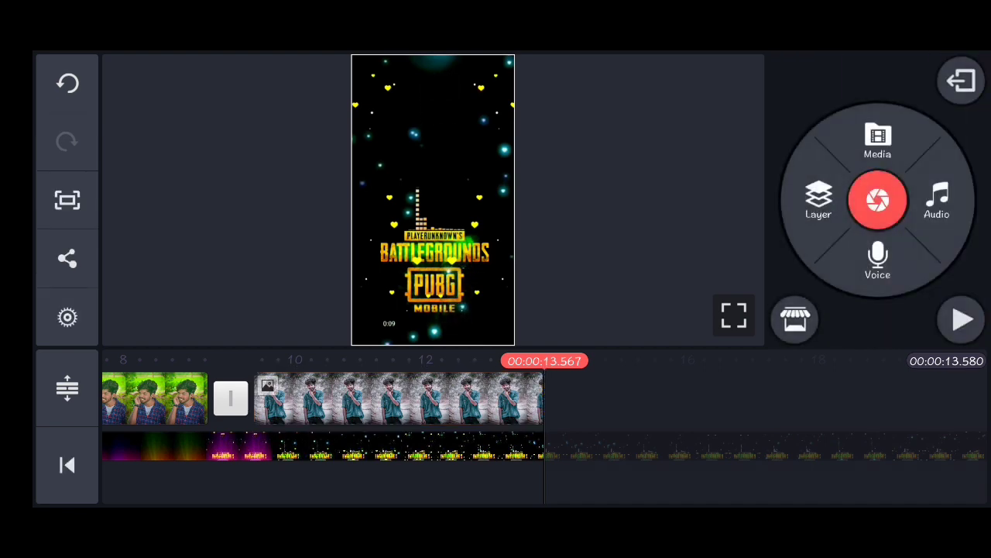
Set the PUBG neon template layer's blending mode to Screen.
left_click(387, 446)
scroll(845, 263, "down", 10)
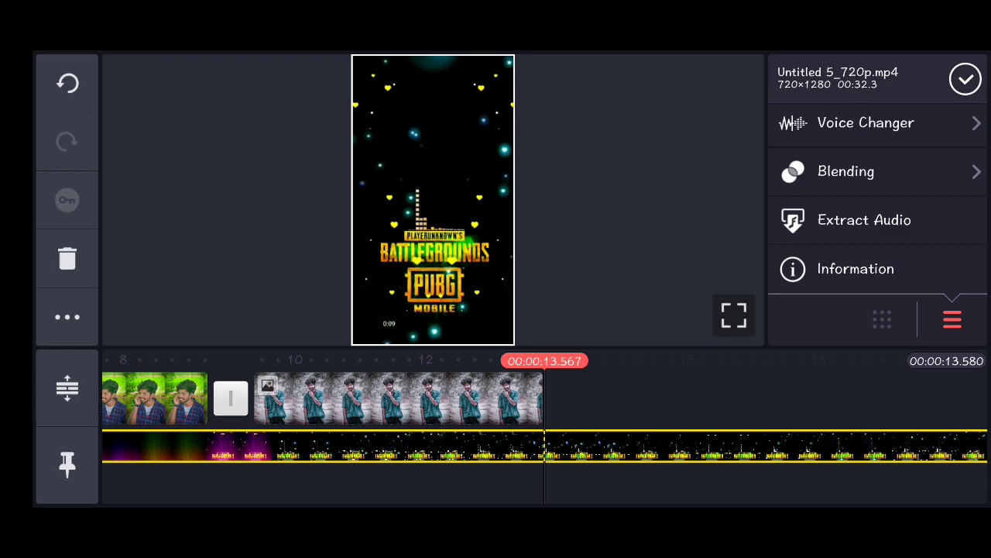
left_click(846, 171)
scroll(875, 294, "down", 2)
left_click(840, 256)
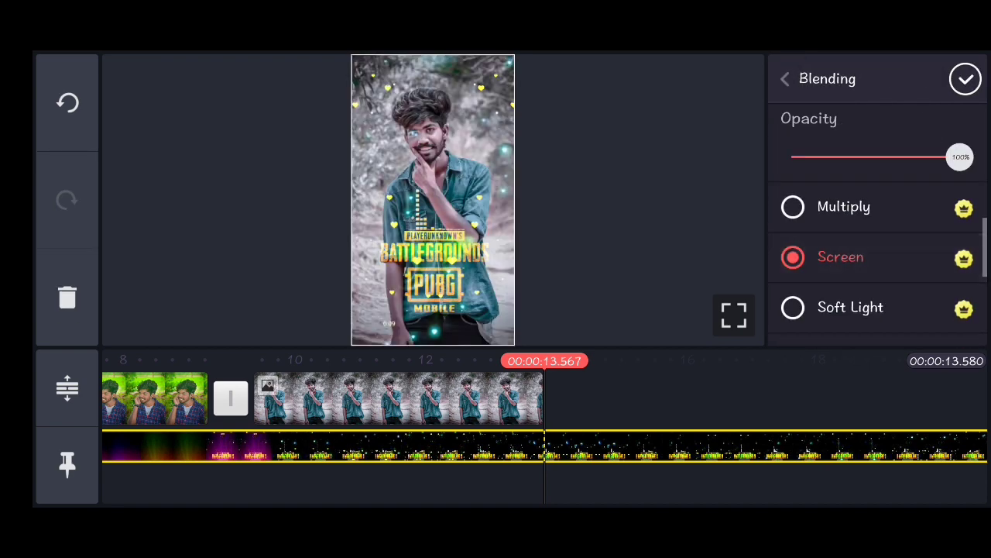
left_click(966, 79)
left_click_drag(673, 398, 892, 401)
left_click(635, 398)
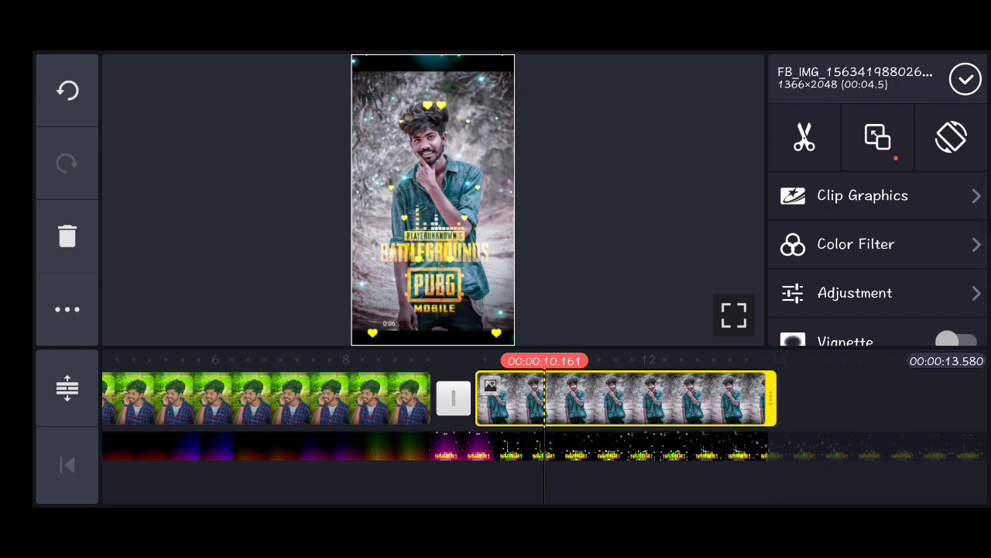
Match the teal-shirt photo's start and end framing, add a vignette, and set brightness to -26.
left_click(895, 140)
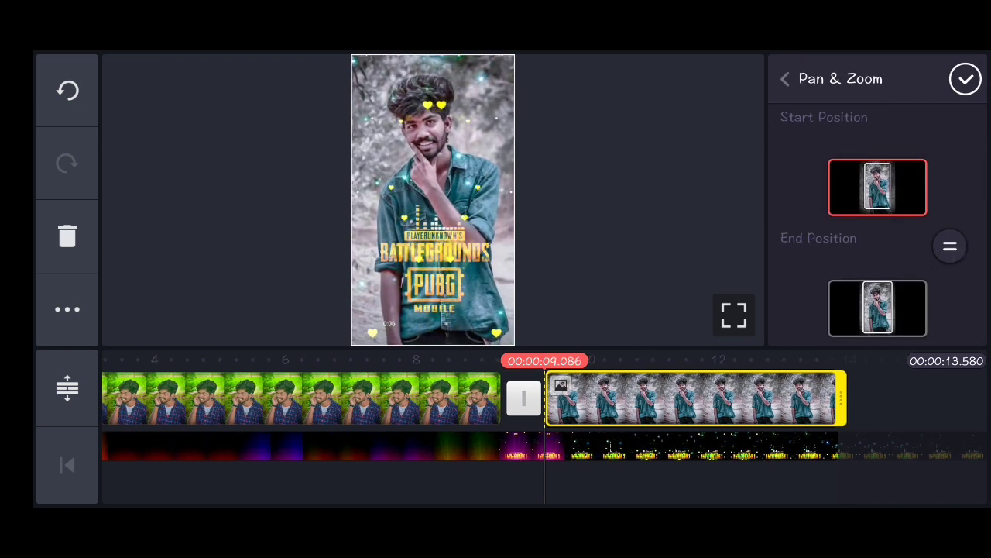
left_click(949, 246)
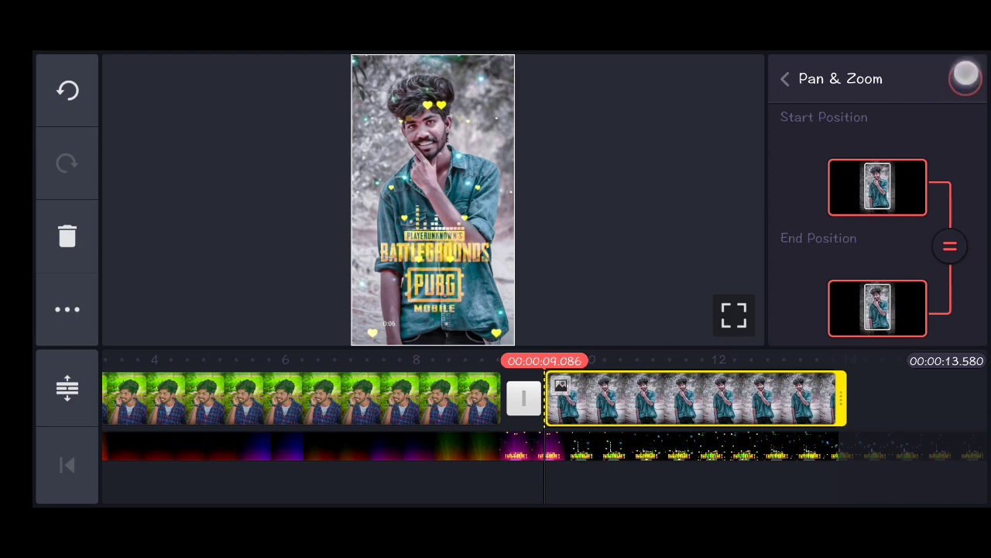
left_click(966, 75)
left_click(751, 391)
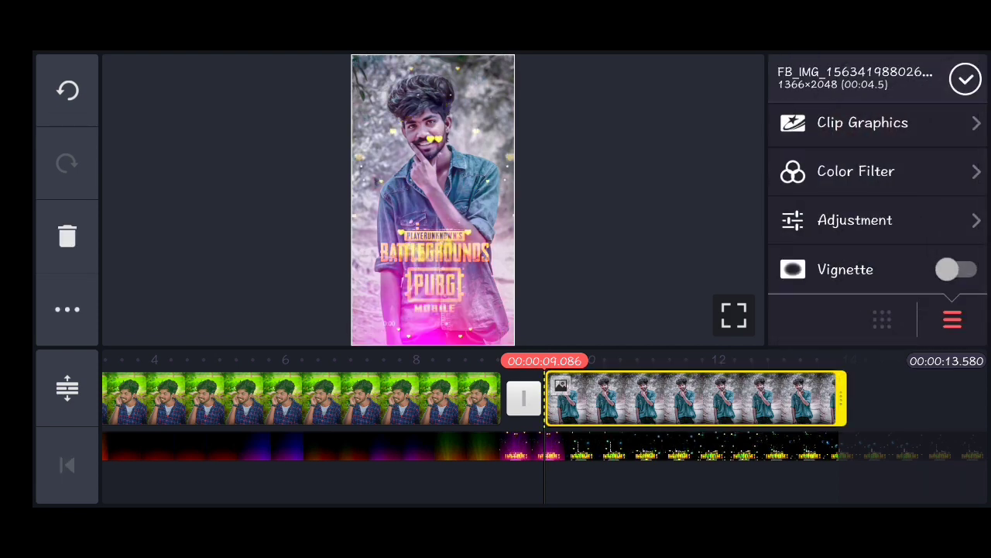
left_click(957, 269)
left_click(855, 220)
left_click_drag(804, 233, 830, 259)
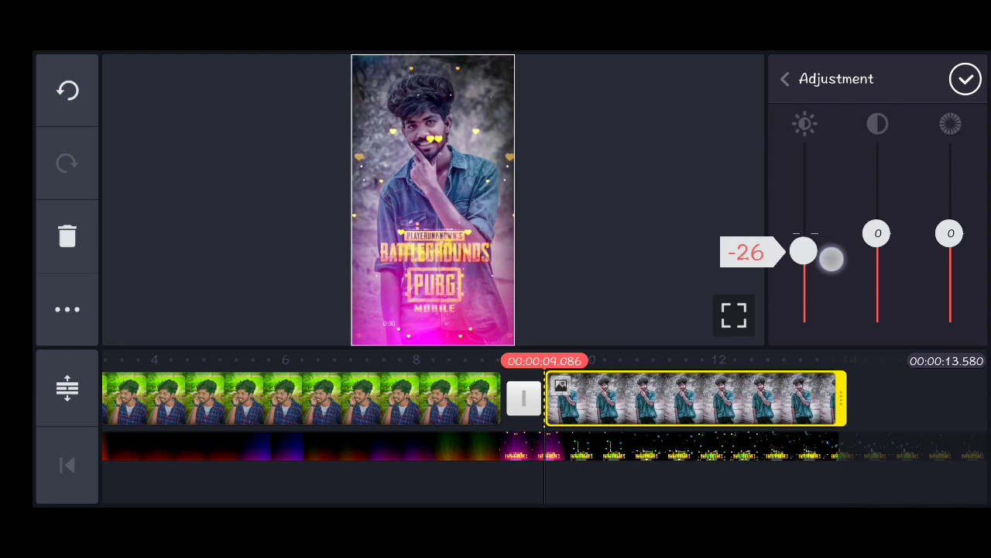
left_click(966, 78)
Extend the teal-shirt clip and trim it to end with the overlay at about 32.4 seconds.
left_click(698, 398)
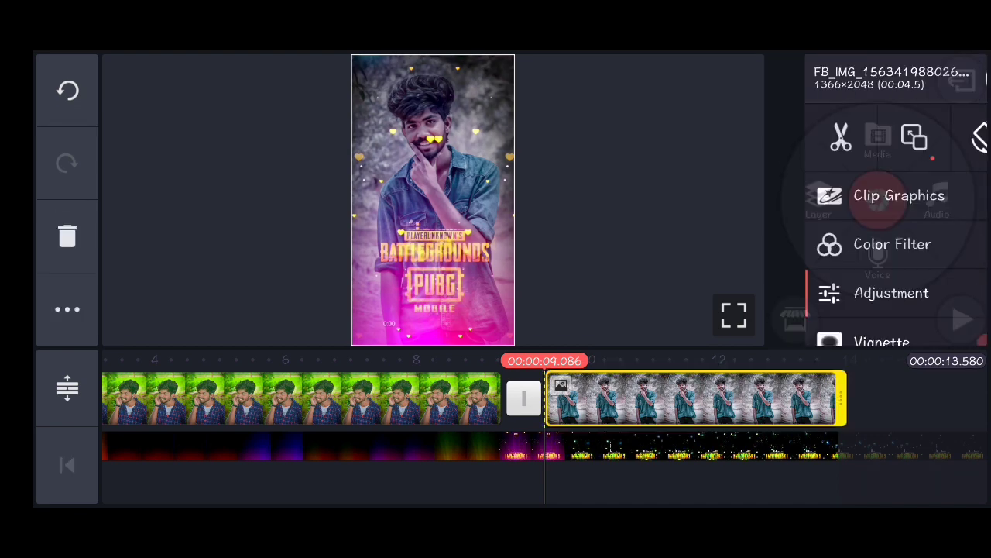
left_click_drag(698, 398, 403, 398)
mouse_move(553, 398)
left_mouse_down()
mouse_move(969, 404)
mouse_move(939, 452)
left_mouse_up()
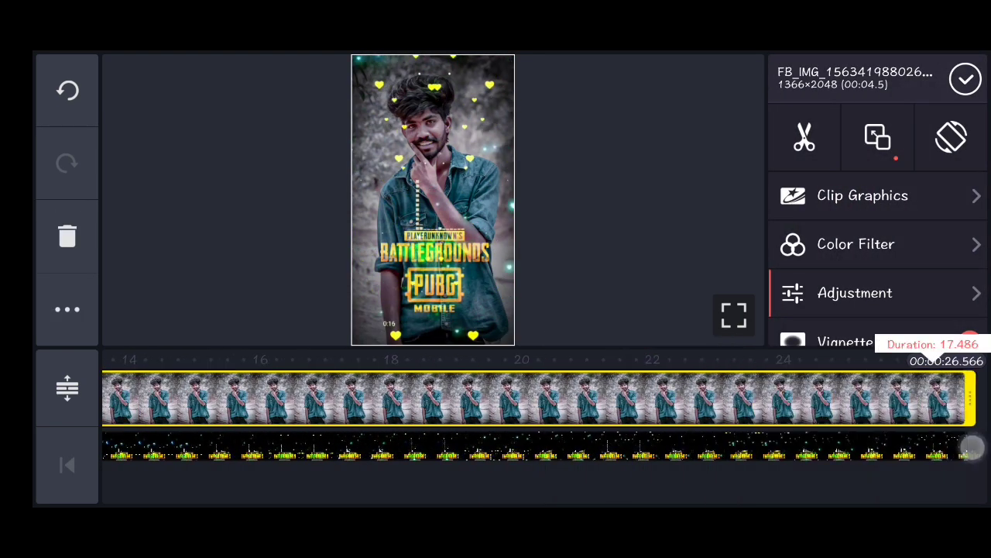
left_click(249, 446)
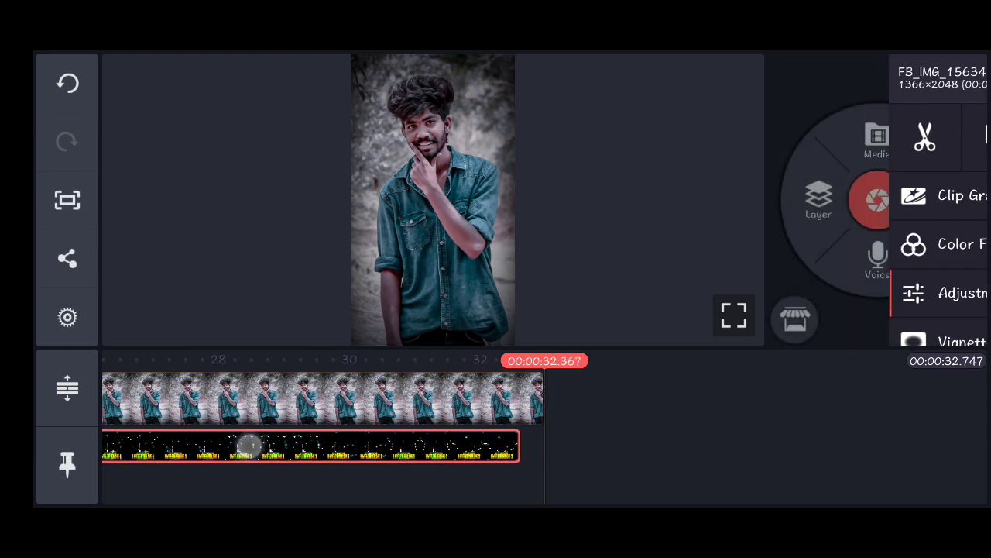
left_click(214, 391)
left_click(805, 136)
left_click(903, 186)
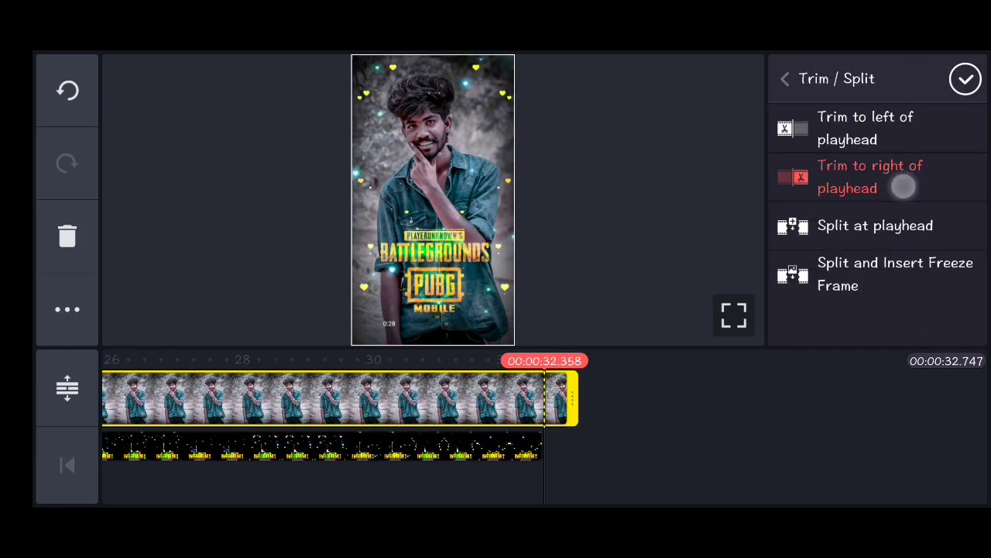
left_click_drag(233, 398, 968, 398)
Apply the Classic Fade Through transition at the clip junction with a 1-second duration.
left_click_drag(565, 474, 879, 448)
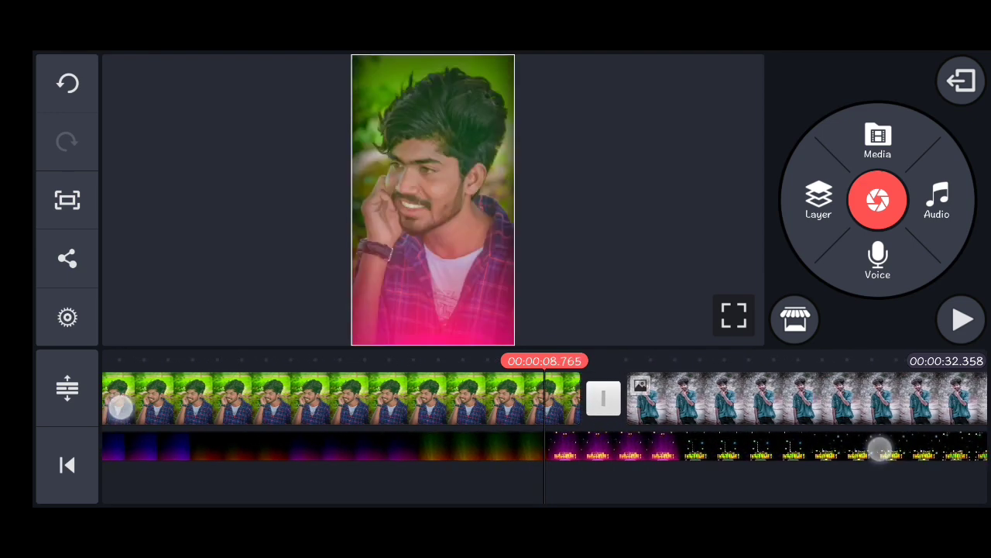
left_click(603, 398)
left_click_drag(798, 310, 798, 124)
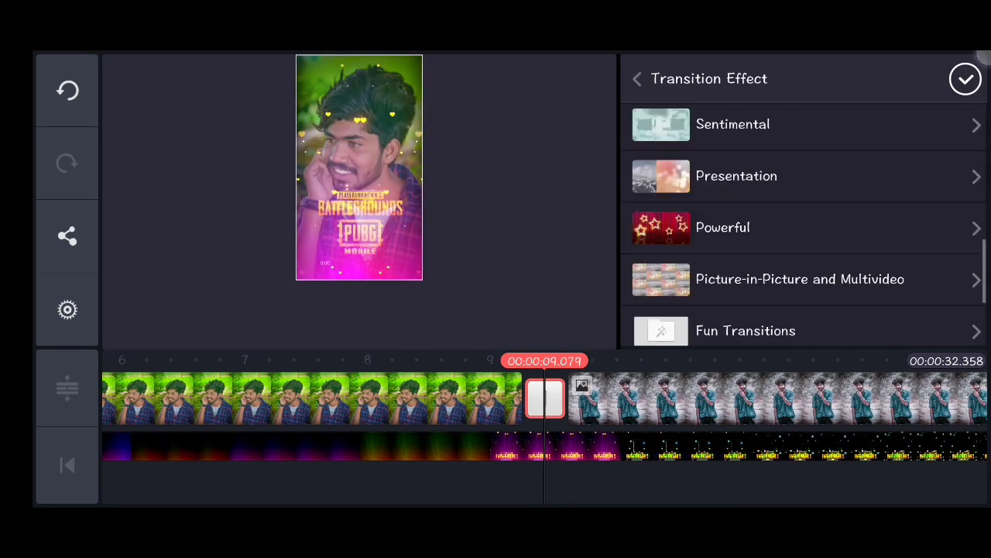
left_click_drag(890, 325, 891, 259)
left_click_drag(890, 310, 899, 155)
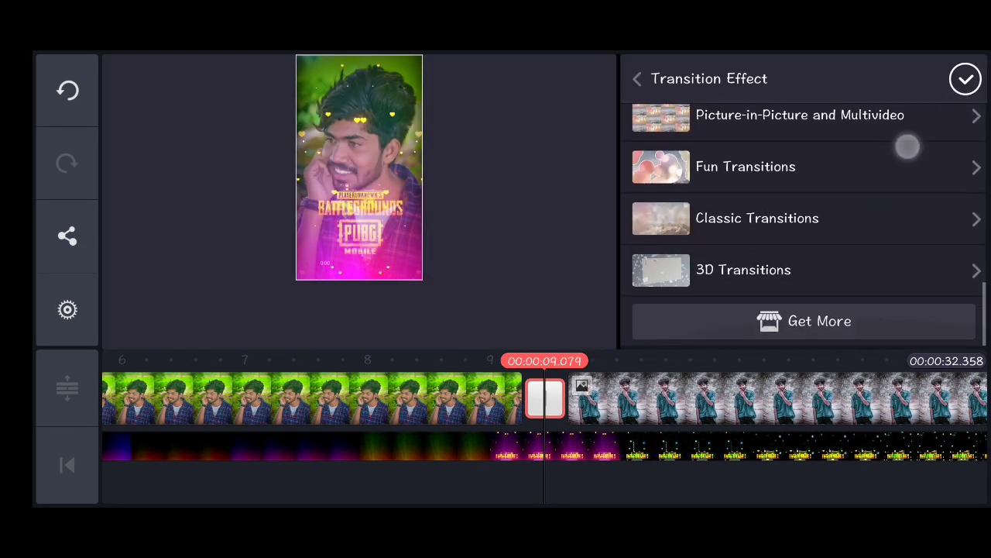
left_click(811, 218)
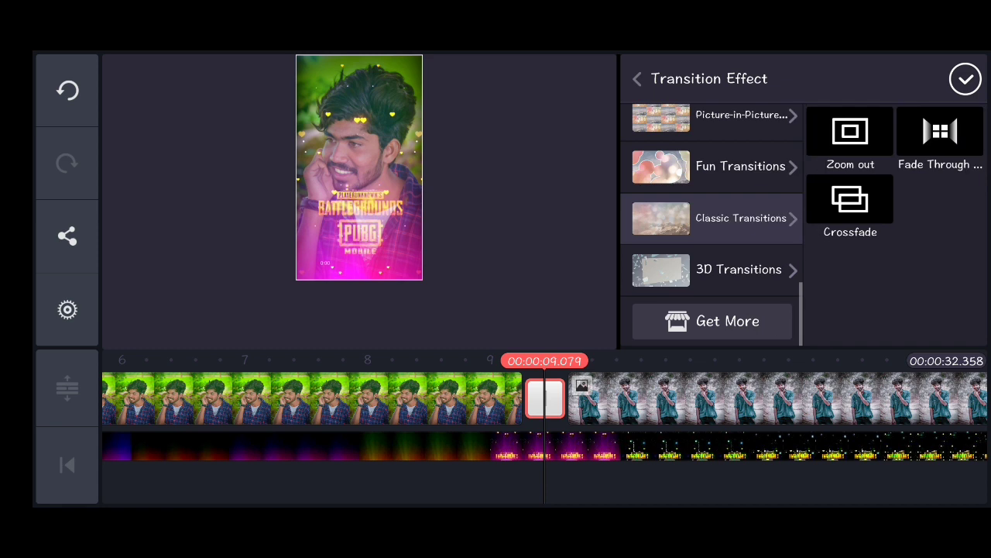
left_click(940, 132)
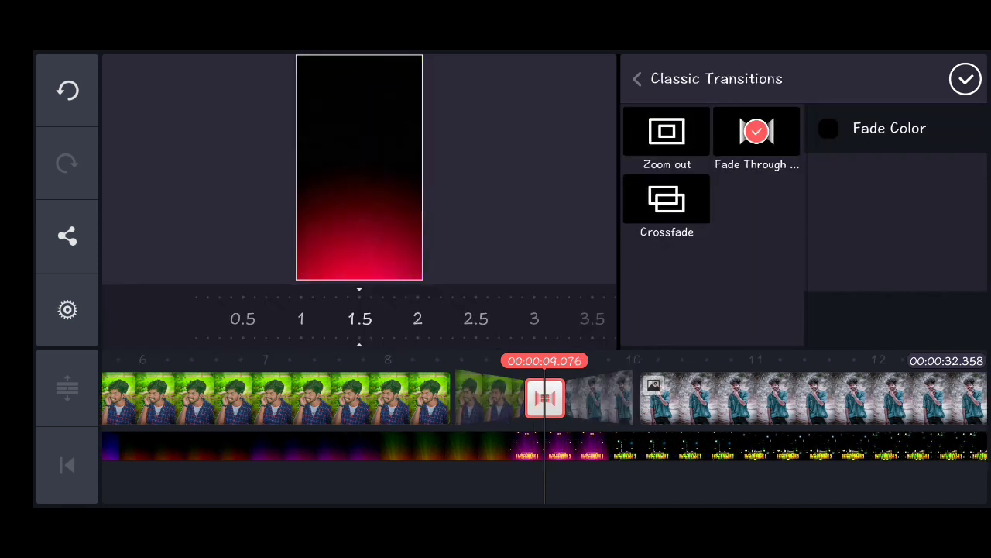
left_click_drag(213, 338, 264, 347)
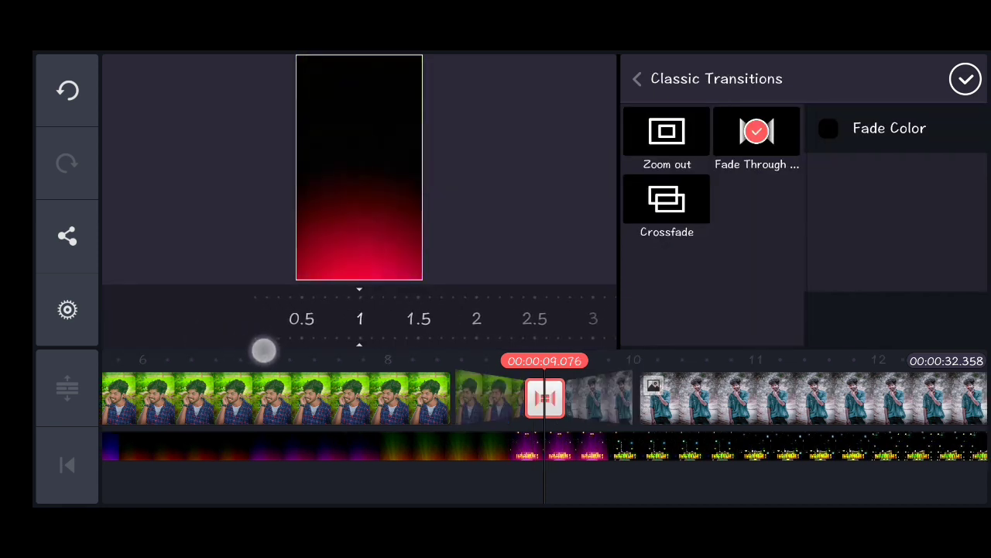
left_click(965, 78)
mouse_move(713, 449)
left_mouse_down()
mouse_move(834, 442)
mouse_move(811, 455)
mouse_move(551, 493)
mouse_move(843, 471)
mouse_move(845, 449)
left_mouse_up()
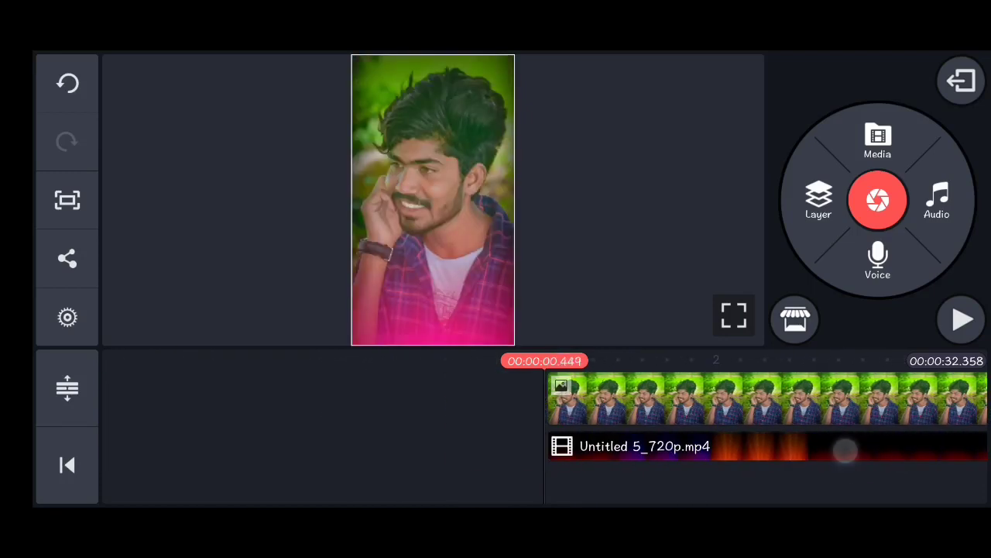
Export the project from Export and Share, estimated at about 16 MB at 4.19 Mbps.
left_click(67, 257)
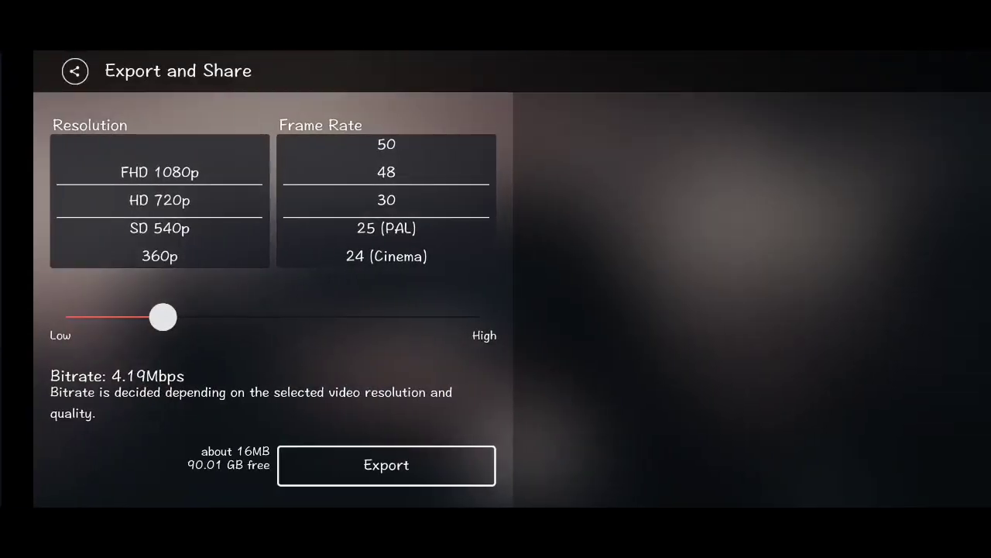
left_click(385, 465)
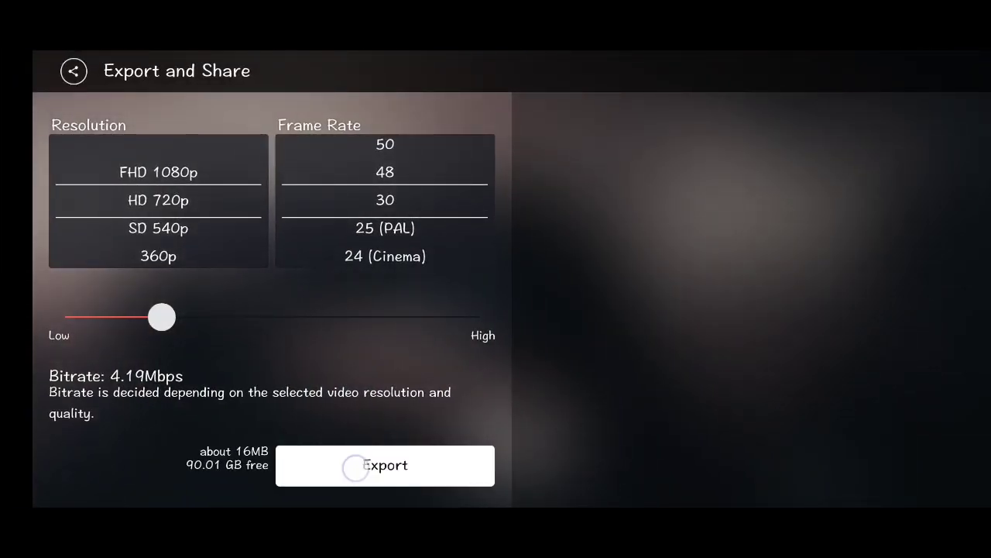